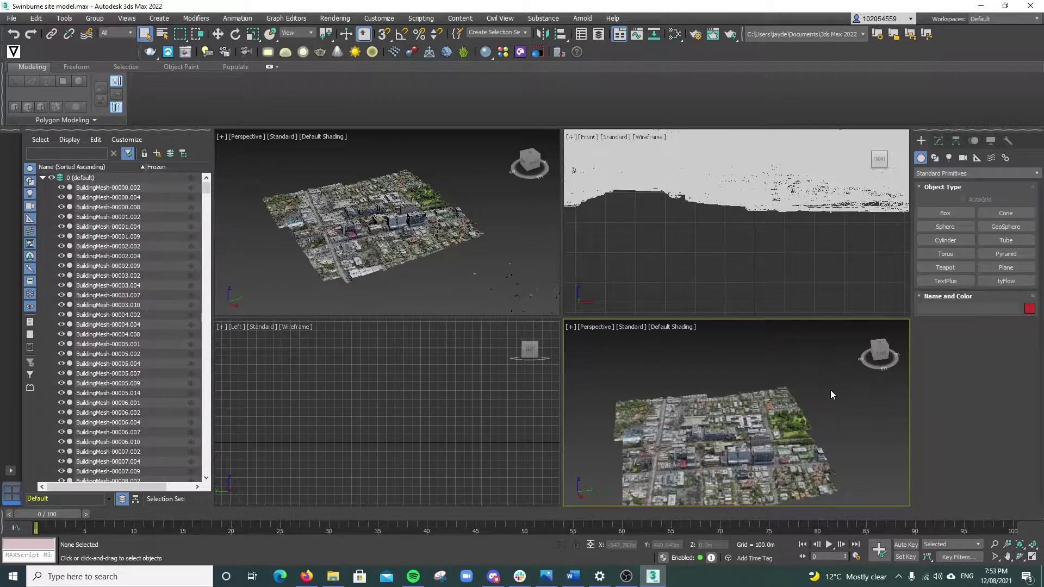
Maximize the Perspective viewport and zoom to frame the Swinburne city model
{"action": "left_click", "coordinate": [1035, 558]}
{"action": "scroll", "coordinate": [514, 386], "scroll_direction": "up", "scroll_amount": 2}
{"action": "scroll", "coordinate": [516, 386], "scroll_direction": "up", "scroll_amount": 1}
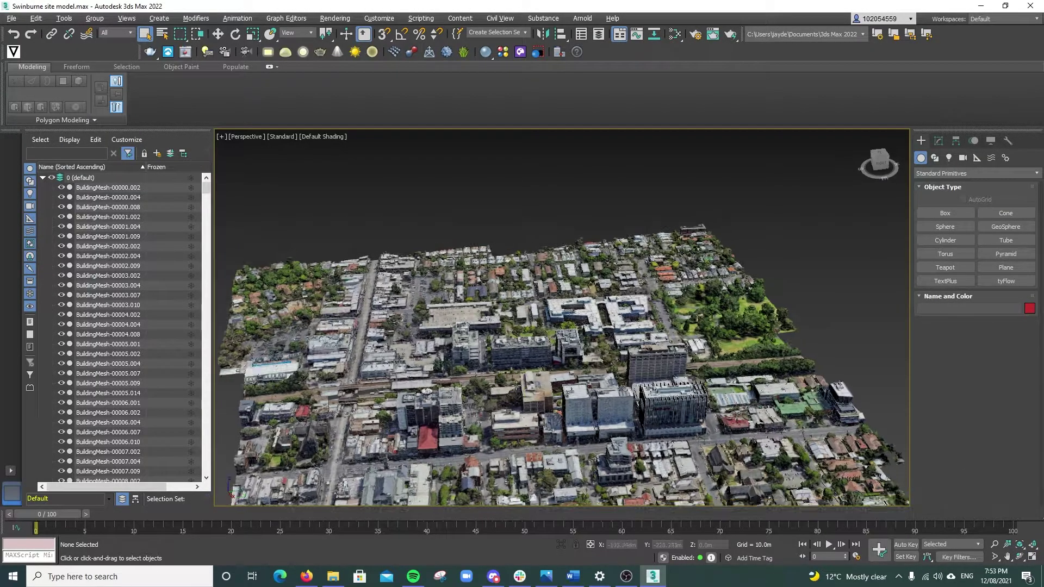
{"action": "scroll", "coordinate": [517, 385], "scroll_direction": "down", "scroll_amount": 2}
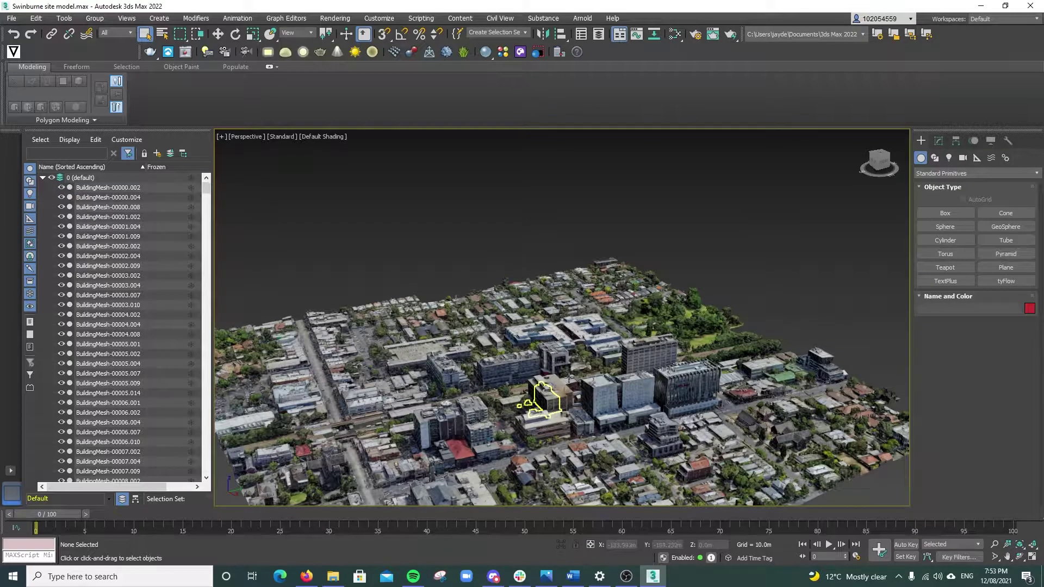
Box-select all 787 city building meshes in the viewport
{"action": "scroll", "coordinate": [566, 375], "scroll_direction": "down", "scroll_amount": 5}
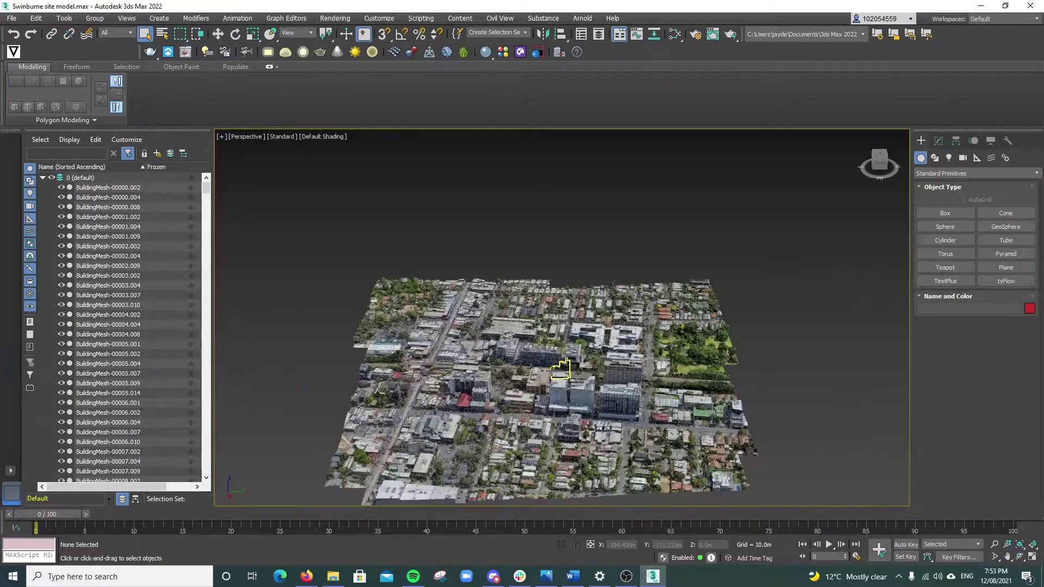
{"action": "scroll", "coordinate": [552, 370], "scroll_direction": "down", "scroll_amount": 3}
{"action": "left_click_drag", "start_coordinate": [376, 261], "coordinate": [698, 471]}
{"action": "scroll", "coordinate": [538, 364], "scroll_direction": "up", "scroll_amount": 4}
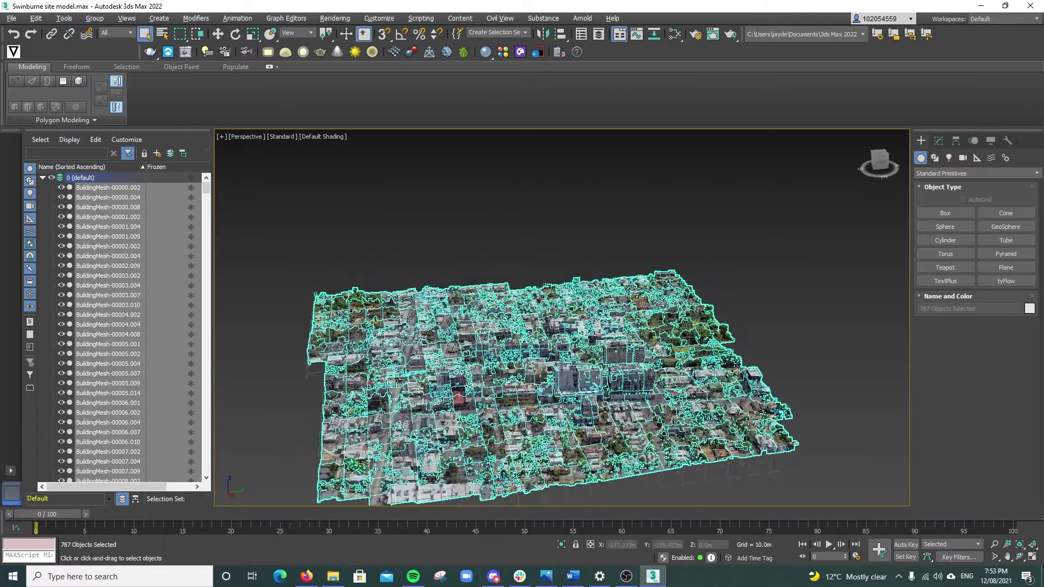
{"action": "scroll", "coordinate": [538, 365], "scroll_direction": "up", "scroll_amount": 4}
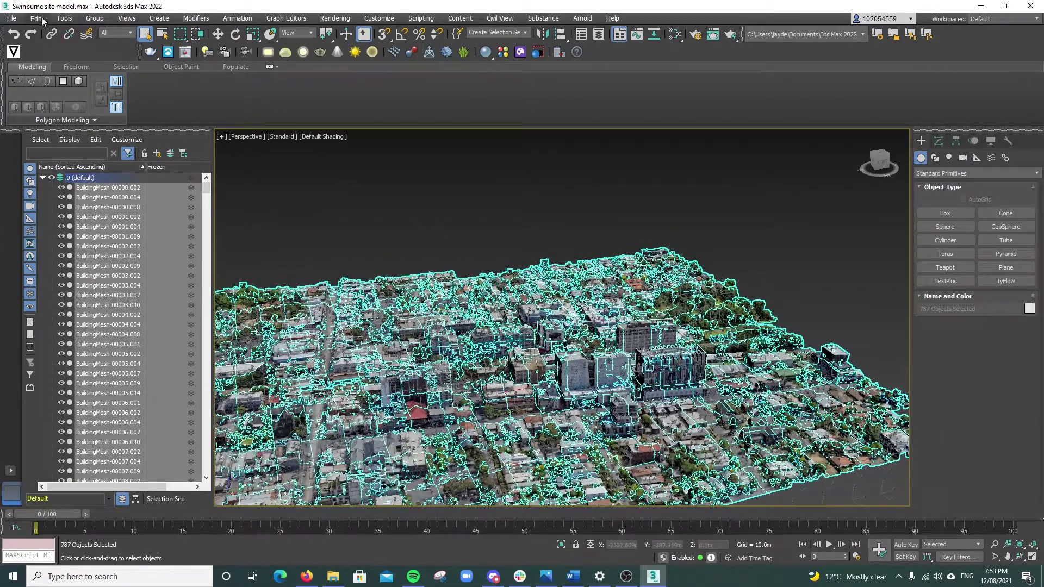
Export the selection as 'Context' with the gw::OBJ-Exporter file type
{"action": "left_click", "coordinate": [11, 18]}
{"action": "mouse_move", "coordinate": [56, 166]}
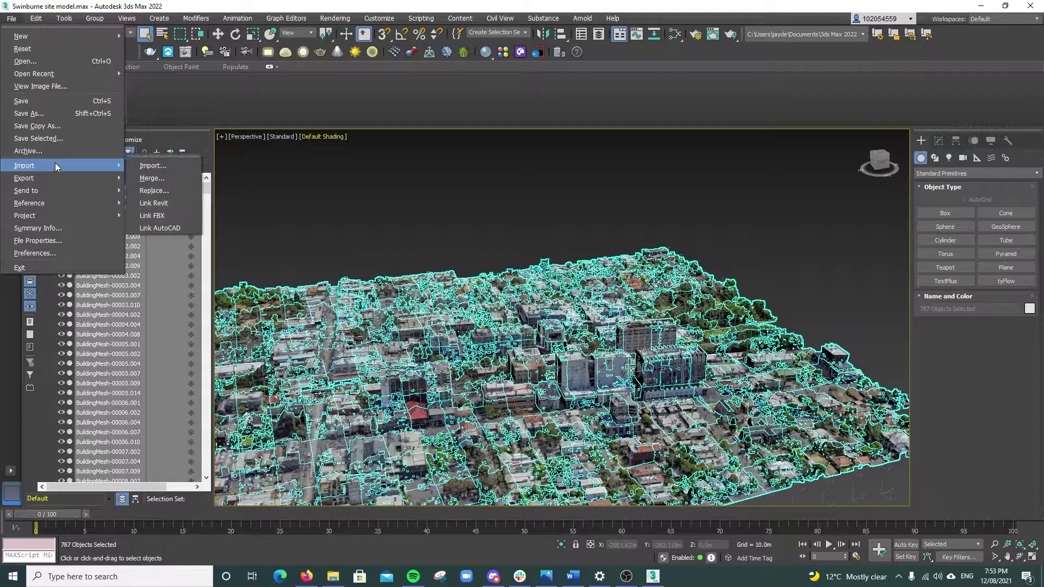
{"action": "left_click", "coordinate": [150, 178]}
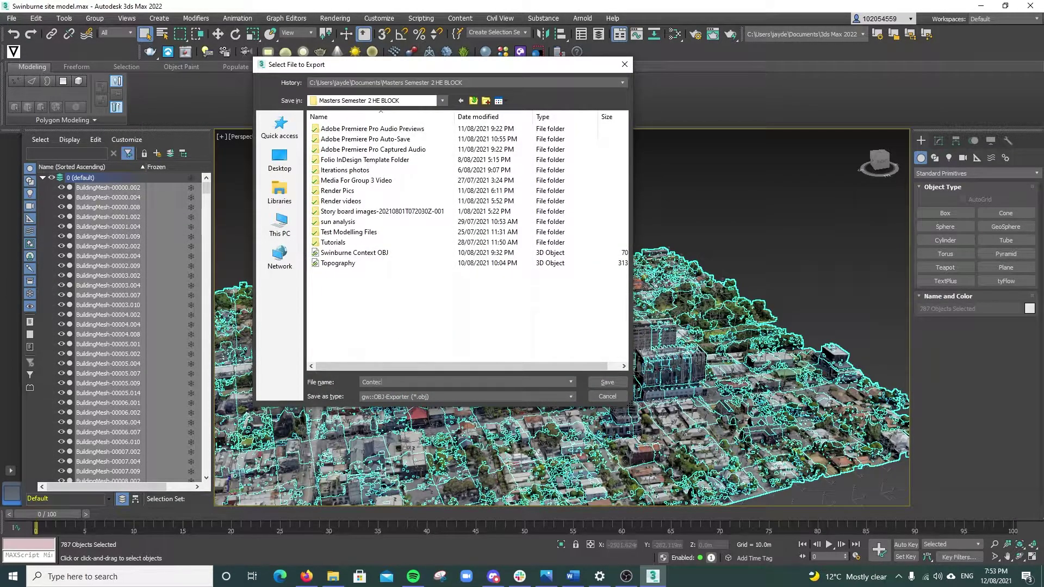
{"action": "type", "text": "Contect"}
{"action": "key", "text": "BackSpace"}
{"action": "key", "text": "BackSpace"}
{"action": "left_click", "coordinate": [513, 397]}
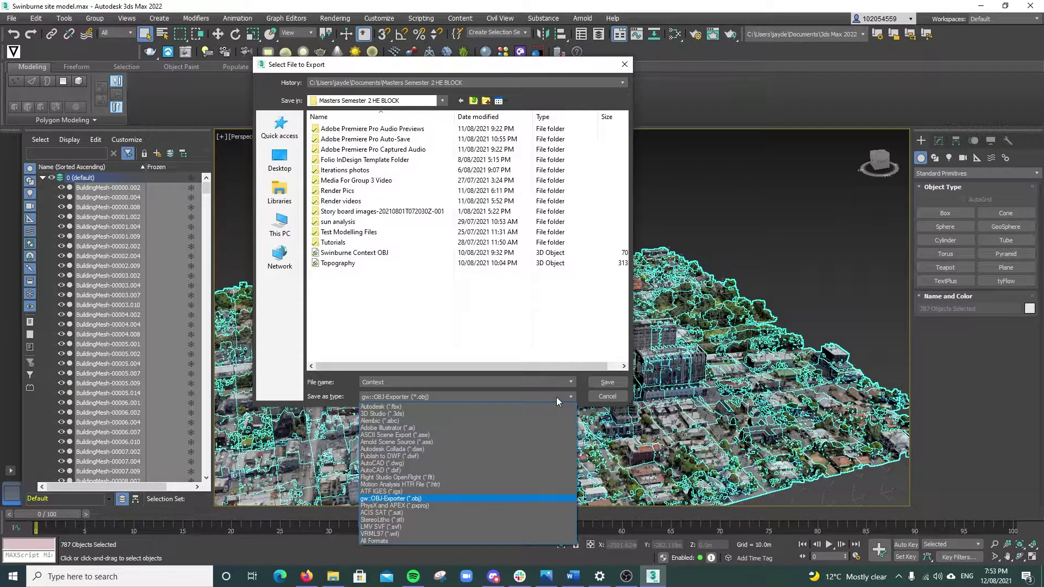
{"action": "left_click", "coordinate": [517, 499]}
Save and run the Context OBJ export, skipping missing maps, and close the report
{"action": "left_click", "coordinate": [606, 383]}
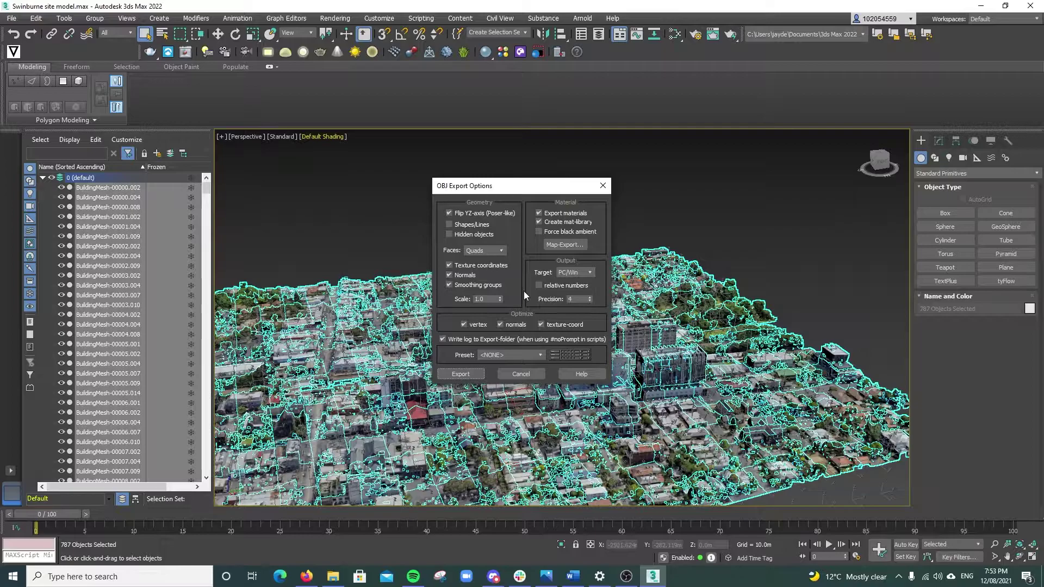
{"action": "left_click", "coordinate": [480, 376]}
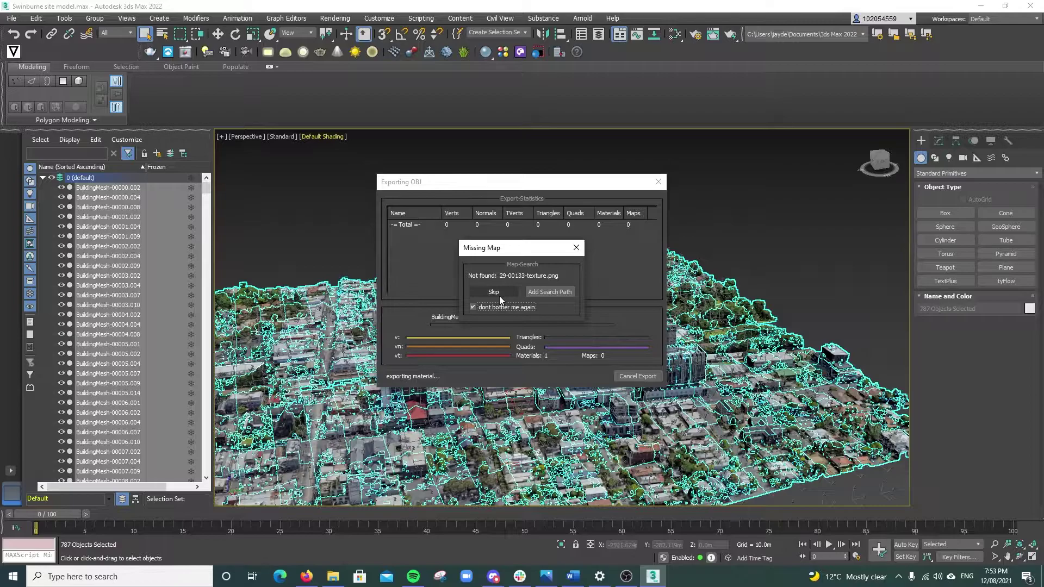
{"action": "left_click", "coordinate": [499, 296]}
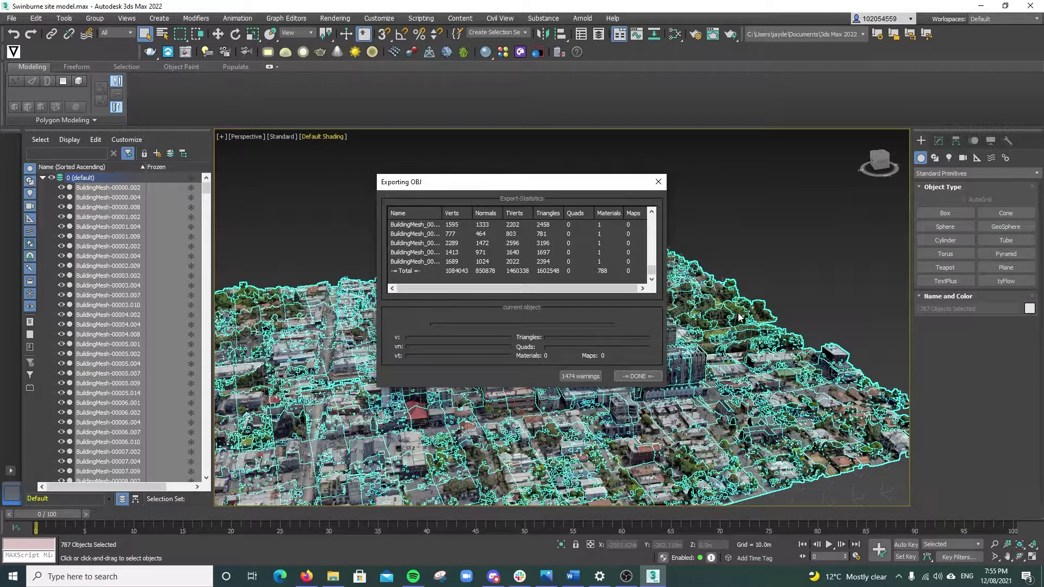
{"action": "left_click", "coordinate": [638, 376]}
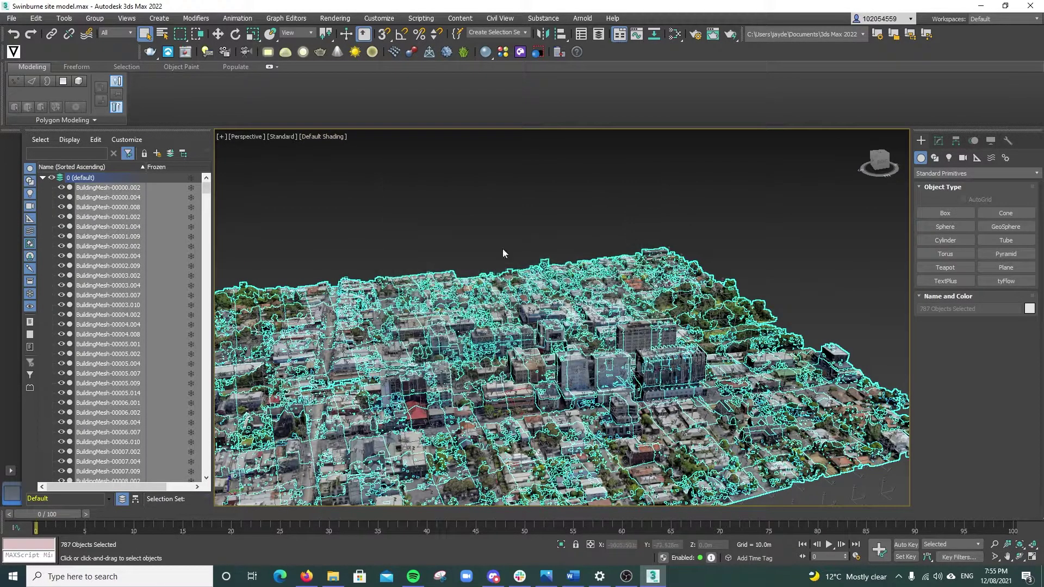
Search 'rhino' in Windows search and launch Rhino 7
{"action": "left_click", "coordinate": [203, 577]}
{"action": "type", "text": "rhino"}
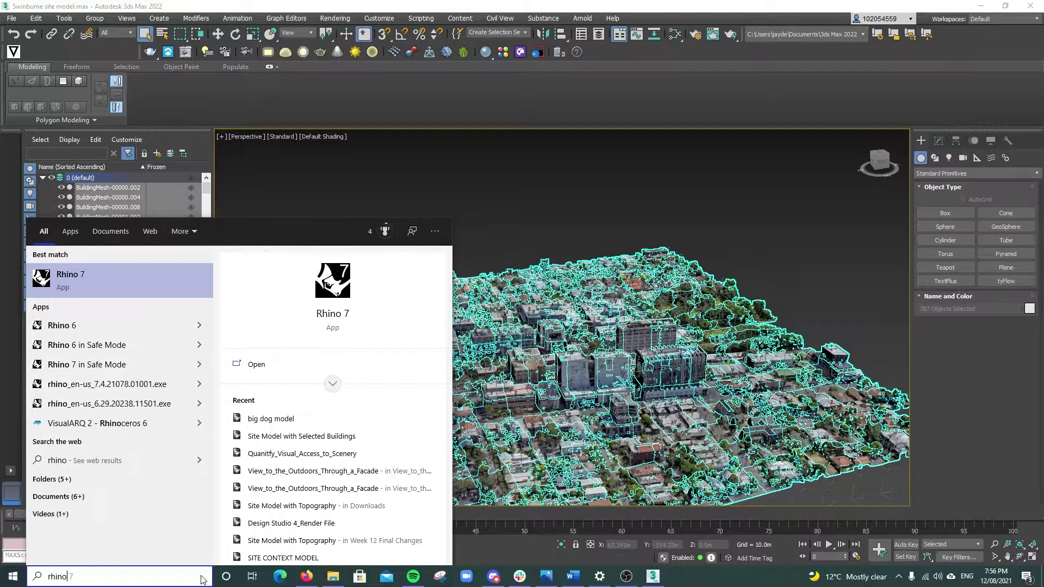
{"action": "left_click", "coordinate": [133, 294]}
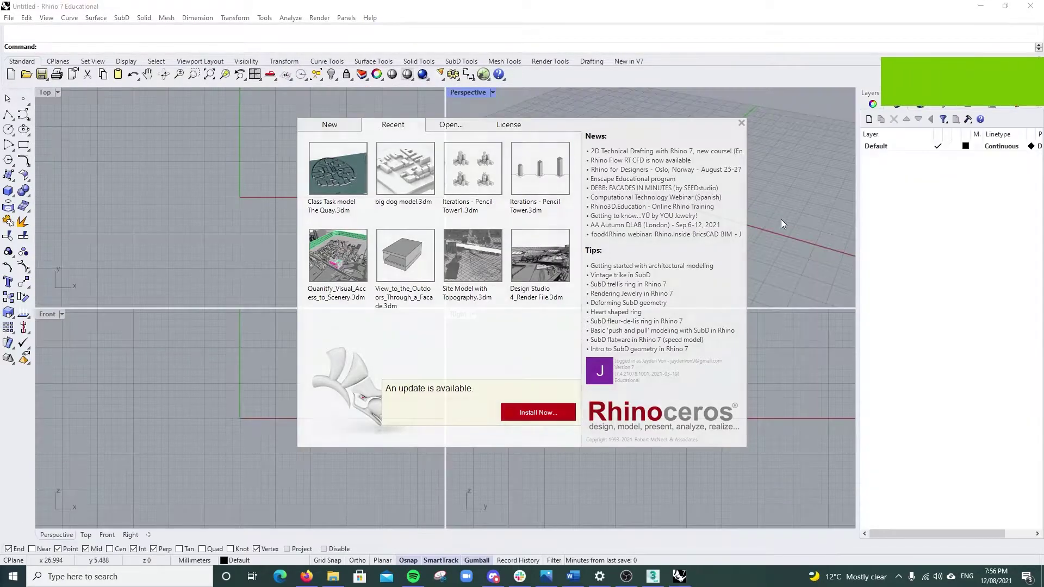
Close the Rhino start window and import the Context OBJ file
{"action": "left_click", "coordinate": [781, 220]}
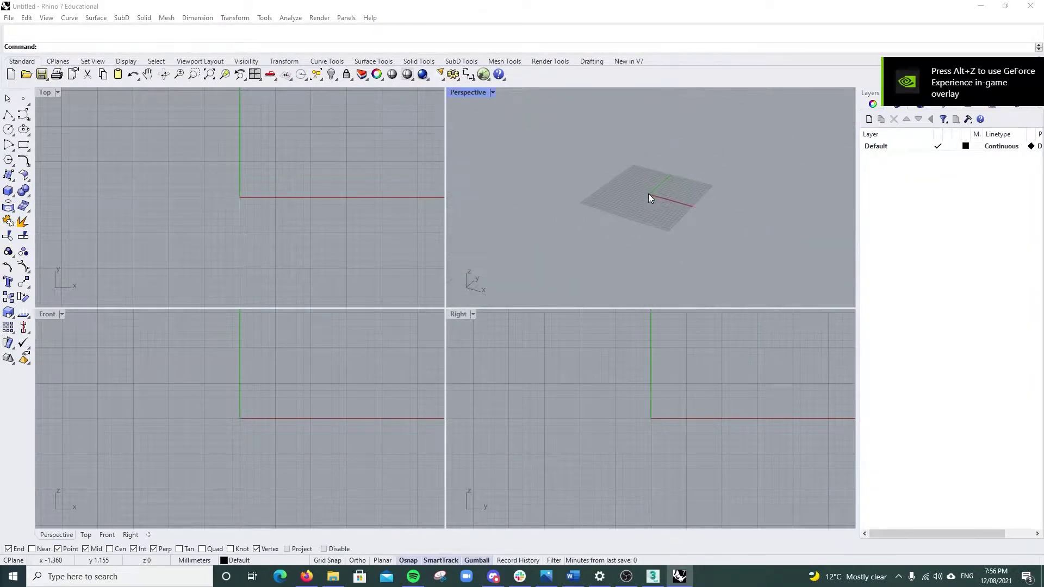
{"action": "scroll", "coordinate": [651, 175], "scroll_direction": "down", "scroll_amount": 2}
{"action": "scroll", "coordinate": [622, 200], "scroll_direction": "up", "scroll_amount": 3}
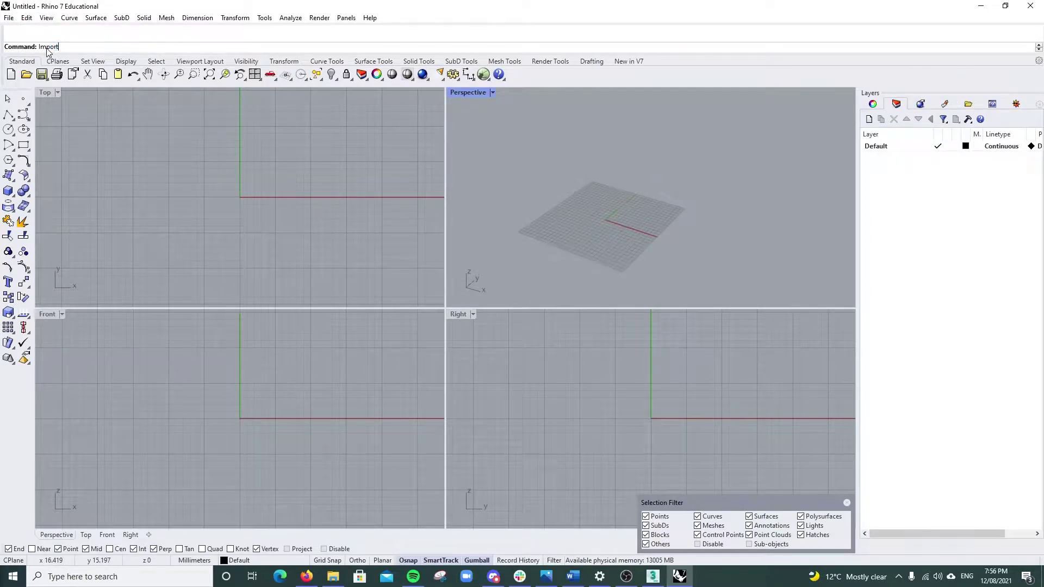
{"action": "key", "text": "Return"}
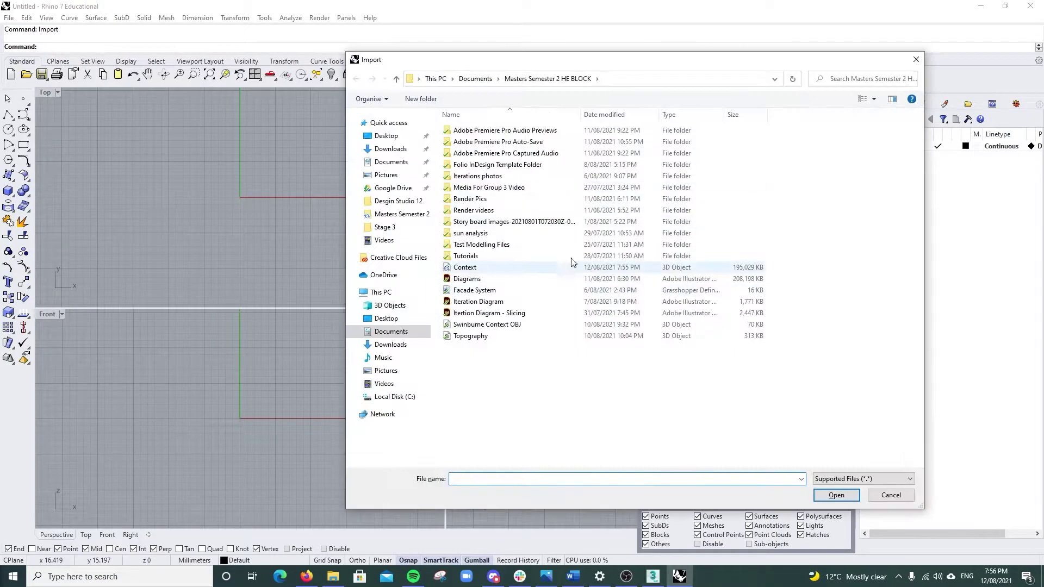
{"action": "left_click", "coordinate": [517, 267]}
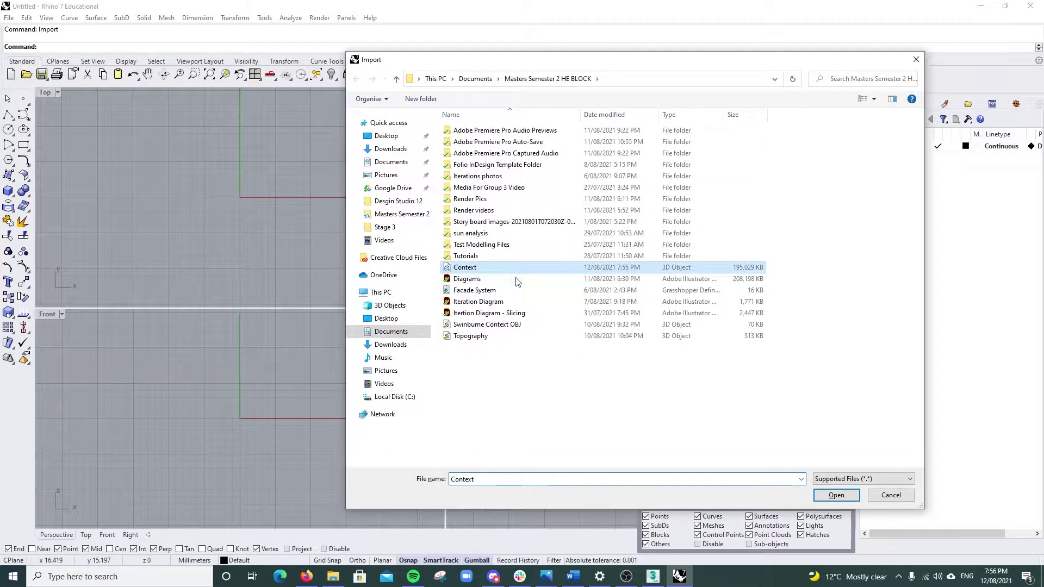
{"action": "left_click", "coordinate": [832, 496]}
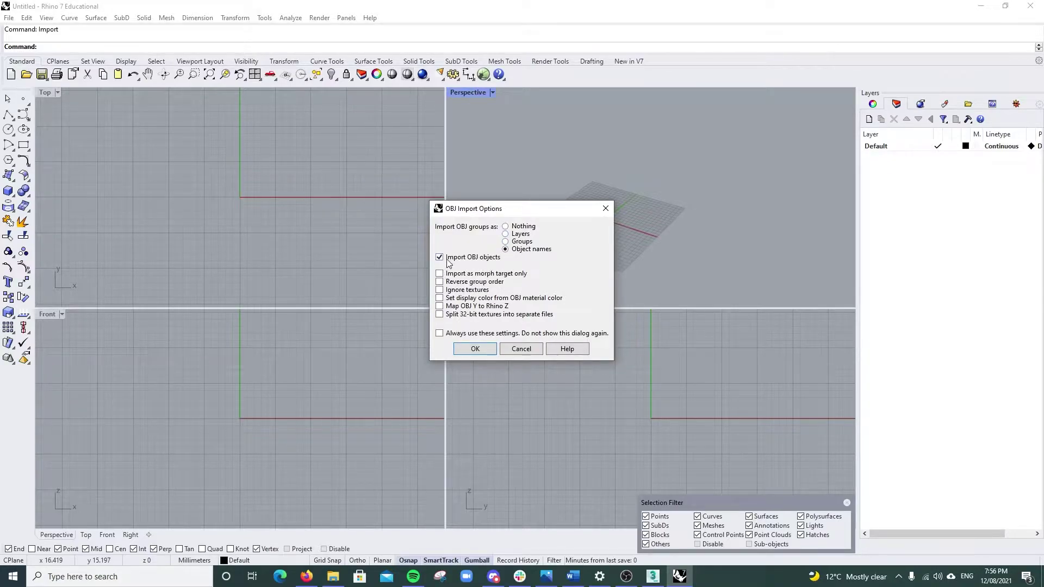
Accept the OBJ import options to bring Context.obj into Rhino
{"action": "left_click", "coordinate": [475, 348]}
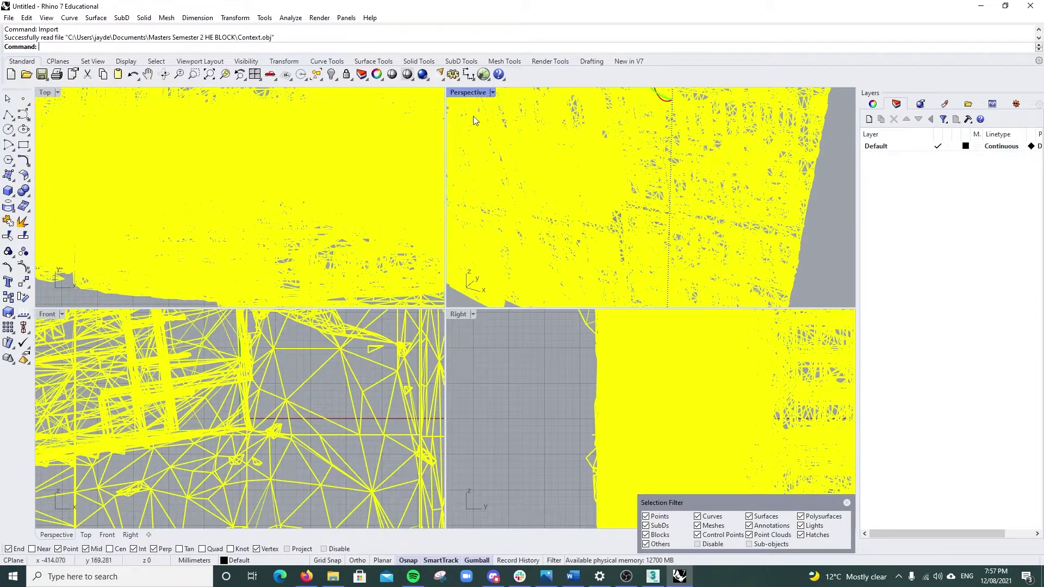
Maximize the Perspective view and rotate the city mesh 90° to lie flat
{"action": "double_click", "coordinate": [471, 92]}
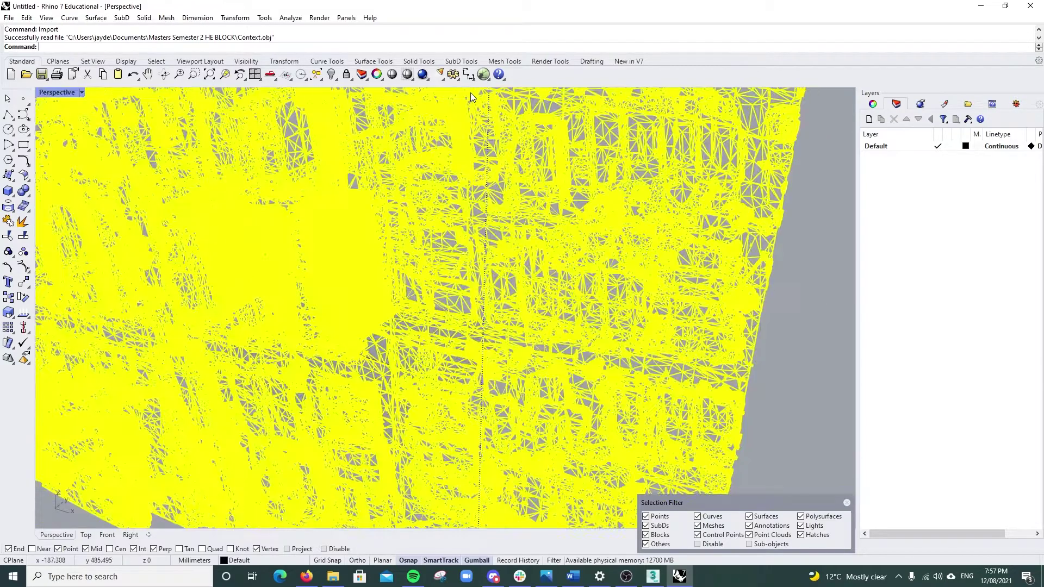
{"action": "scroll", "coordinate": [427, 220], "scroll_direction": "down", "scroll_amount": 8}
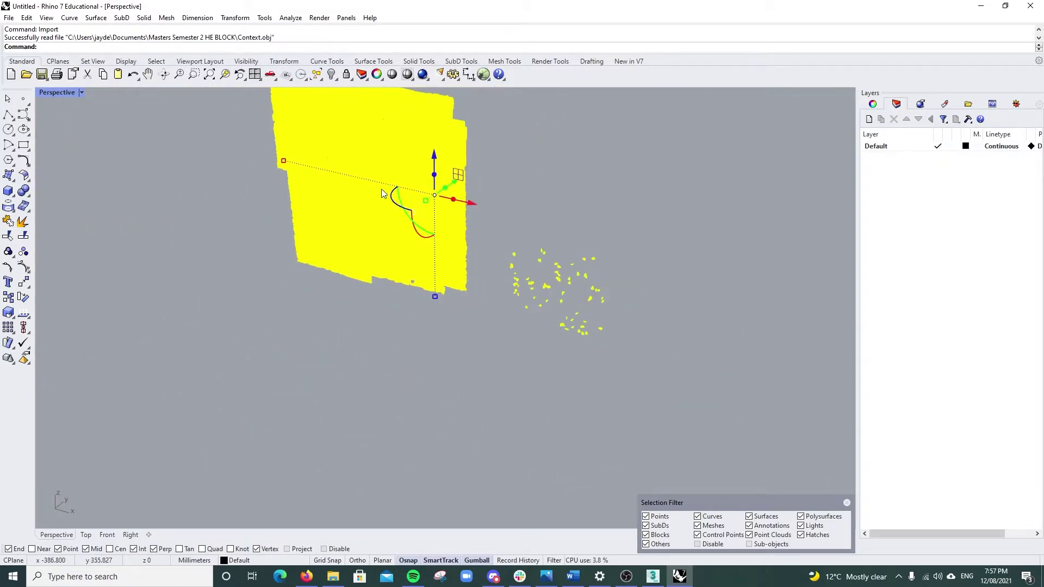
{"action": "scroll", "coordinate": [387, 209], "scroll_direction": "up", "scroll_amount": 2}
{"action": "scroll", "coordinate": [228, 178], "scroll_direction": "down", "scroll_amount": 1}
{"action": "right_click_drag", "start_coordinate": [194, 173], "coordinate": [419, 303]}
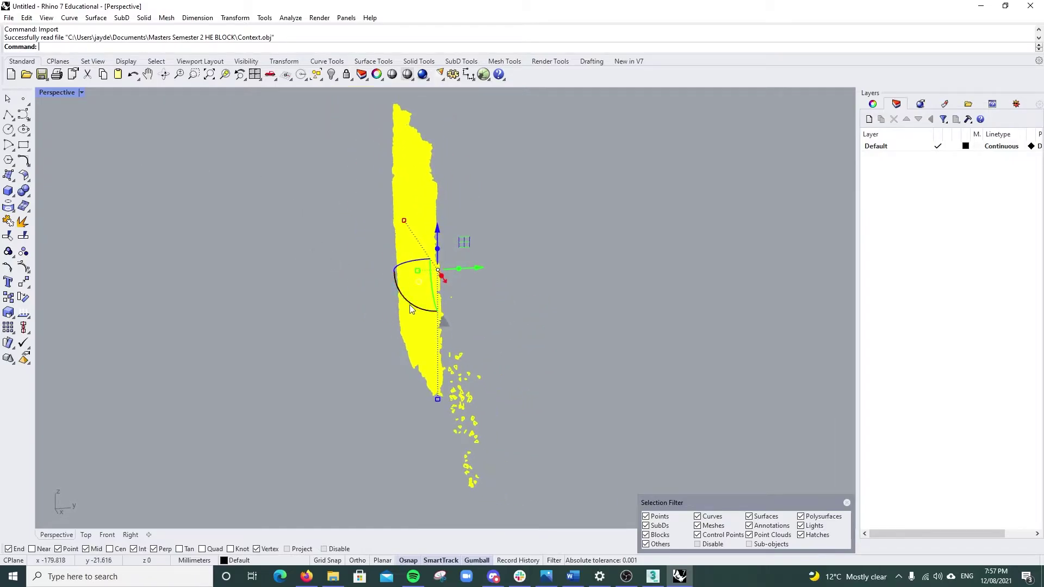
{"action": "left_click_drag", "start_coordinate": [409, 305], "coordinate": [484, 296]}
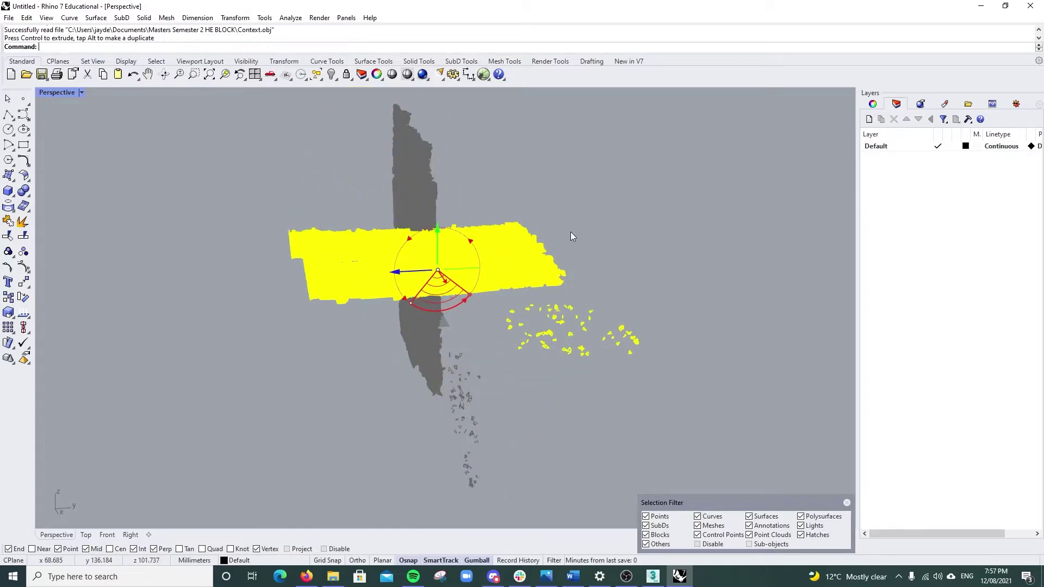
{"action": "key", "text": "Escape"}
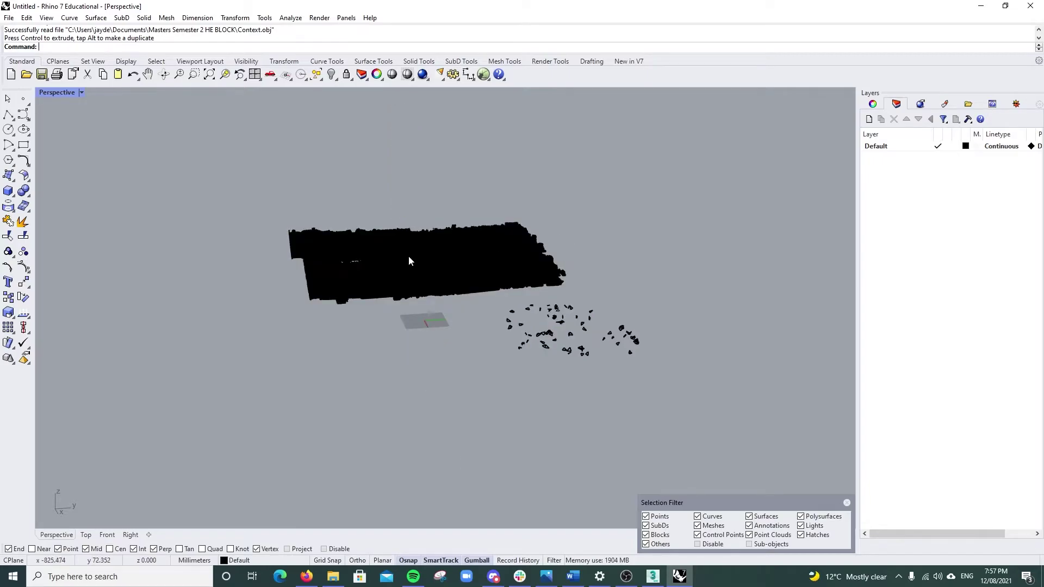
Orbit to look down on the city and switch the view to Shaded
{"action": "scroll", "coordinate": [410, 256], "scroll_direction": "up", "scroll_amount": 5}
{"action": "right_click_drag", "start_coordinate": [411, 260], "coordinate": [444, 259]}
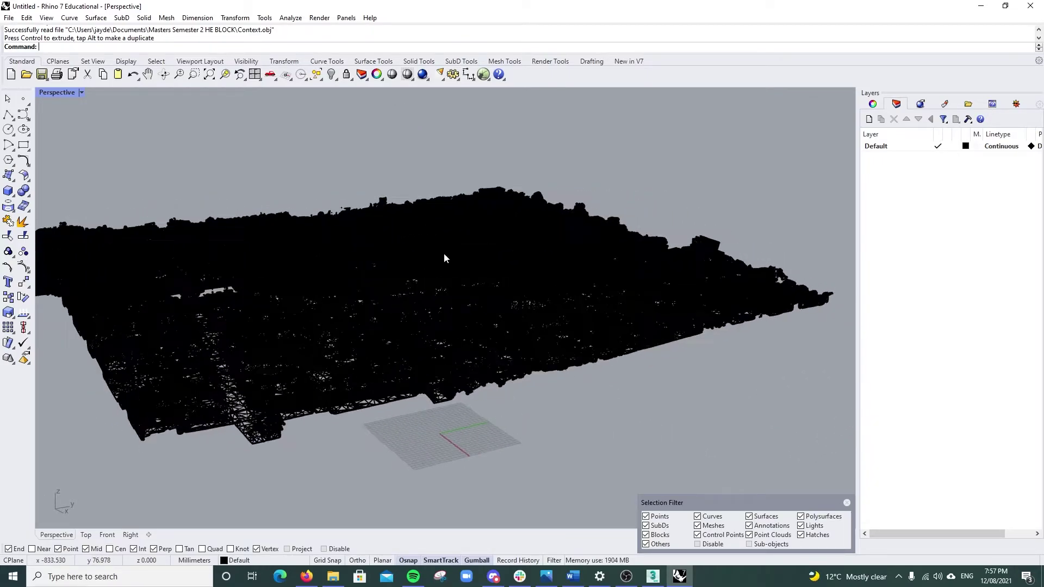
{"action": "right_click_drag", "start_coordinate": [81, 94], "coordinate": [123, 97]}
{"action": "left_click", "coordinate": [82, 96]}
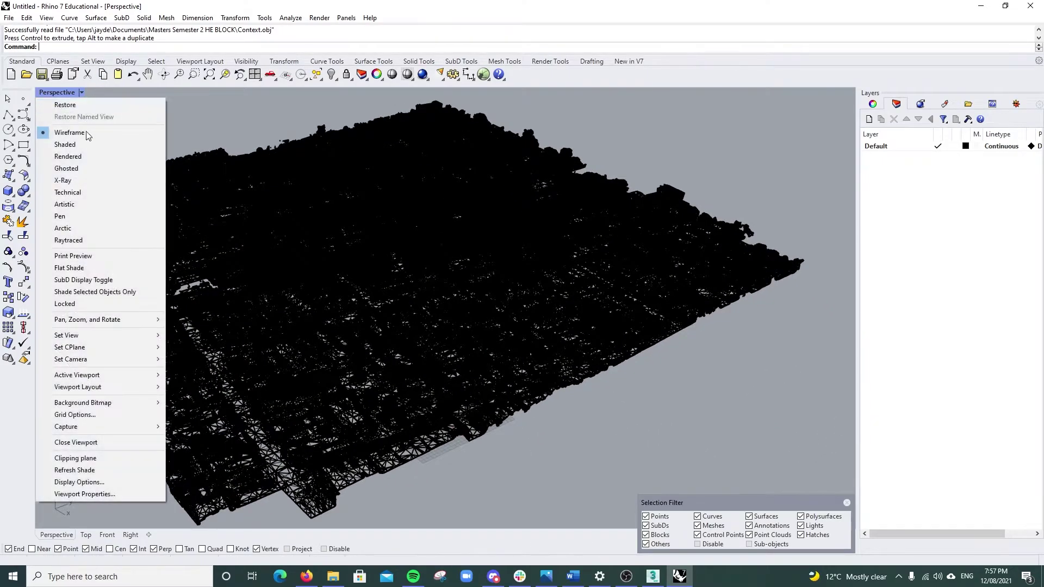
{"action": "left_click", "coordinate": [84, 148]}
Switch the Perspective view to Rendered display and orbit around the city
{"action": "scroll", "coordinate": [406, 292], "scroll_direction": "down", "scroll_amount": 3}
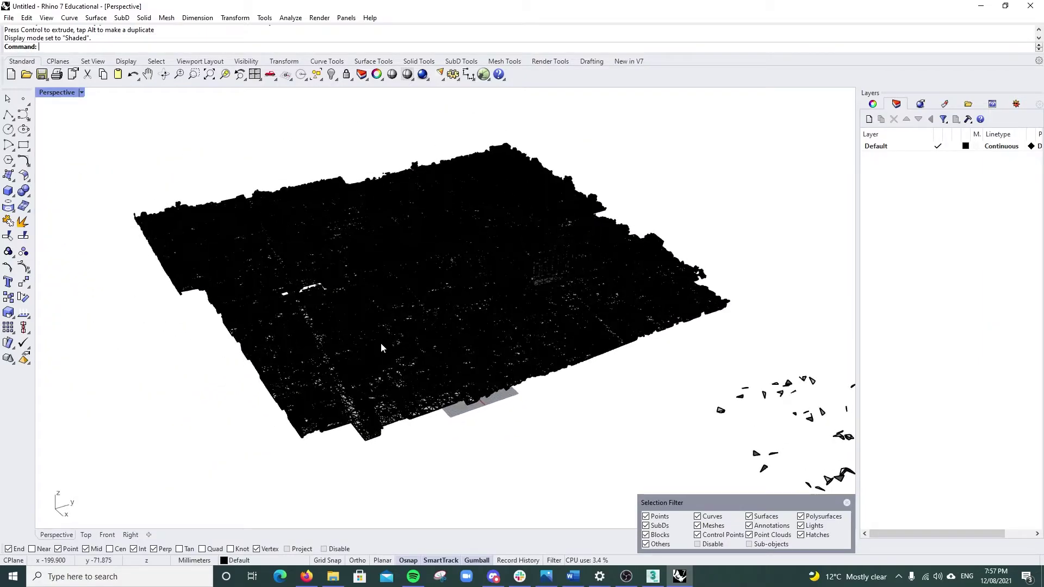
{"action": "left_click", "coordinate": [410, 346]}
{"action": "right_click_drag", "start_coordinate": [436, 434], "coordinate": [201, 211]}
{"action": "left_click", "coordinate": [82, 93]}
{"action": "left_click", "coordinate": [68, 156]}
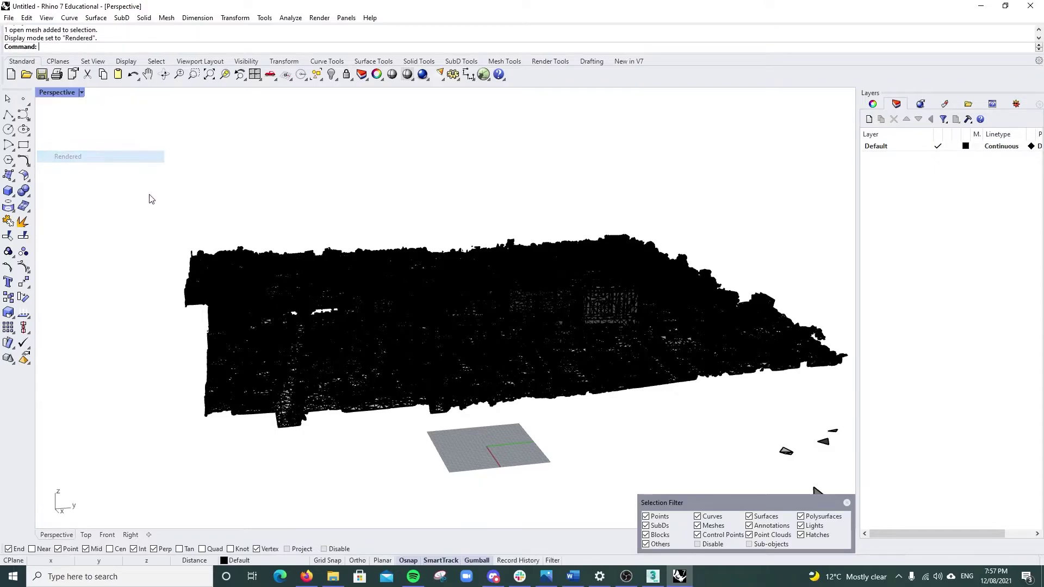
{"action": "scroll", "coordinate": [484, 325], "scroll_direction": "up", "scroll_amount": 5}
{"action": "scroll", "coordinate": [432, 314], "scroll_direction": "down", "scroll_amount": 3}
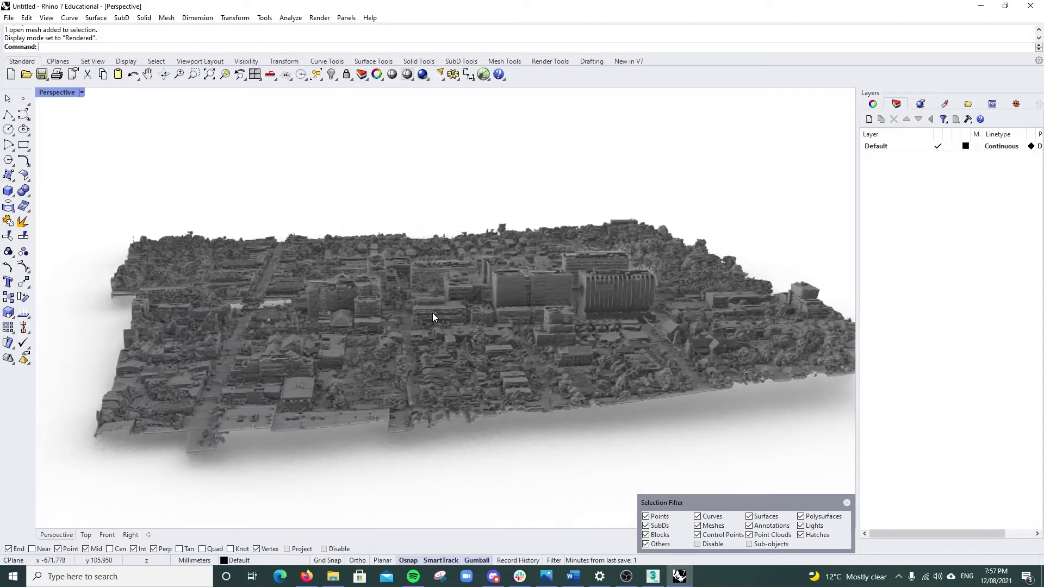
{"action": "right_click_drag", "start_coordinate": [335, 311], "coordinate": [300, 299]}
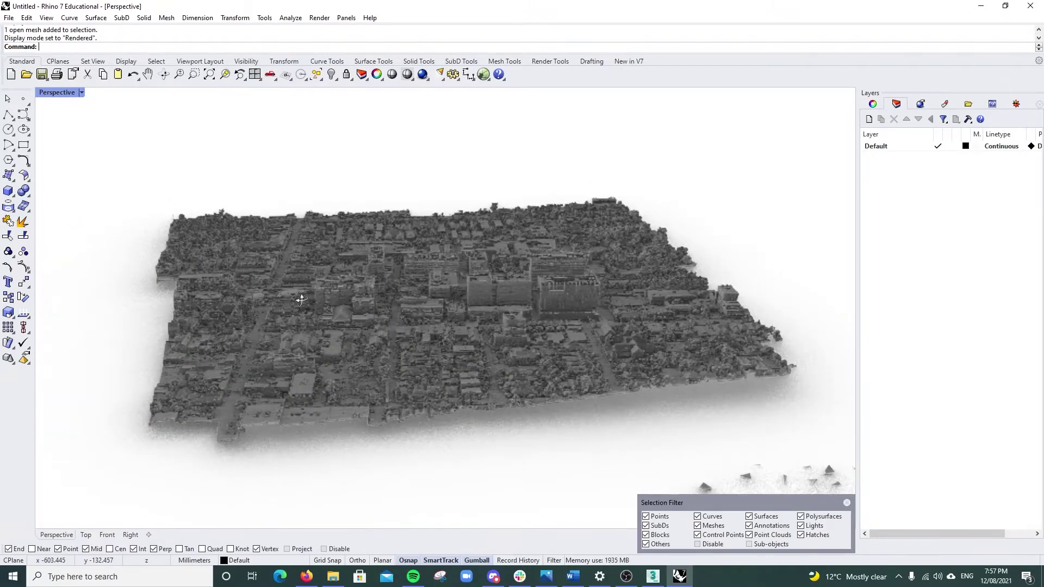
{"action": "left_click_drag", "start_coordinate": [117, 183], "coordinate": [823, 435]}
Window-select all 787 city meshes
{"action": "scroll", "coordinate": [309, 254], "scroll_direction": "down", "scroll_amount": 3}
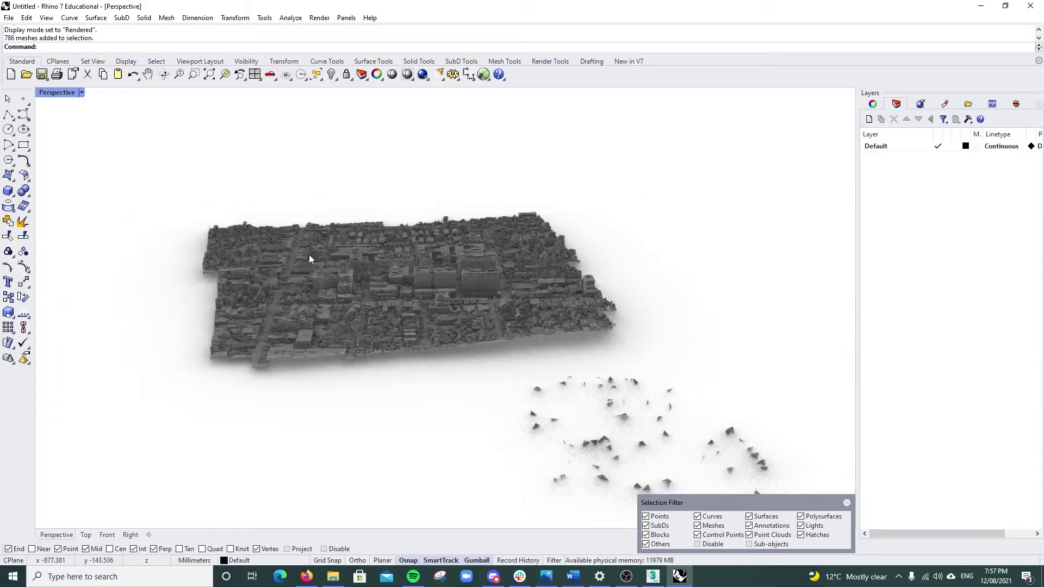
{"action": "left_click_drag", "start_coordinate": [162, 163], "coordinate": [650, 381]}
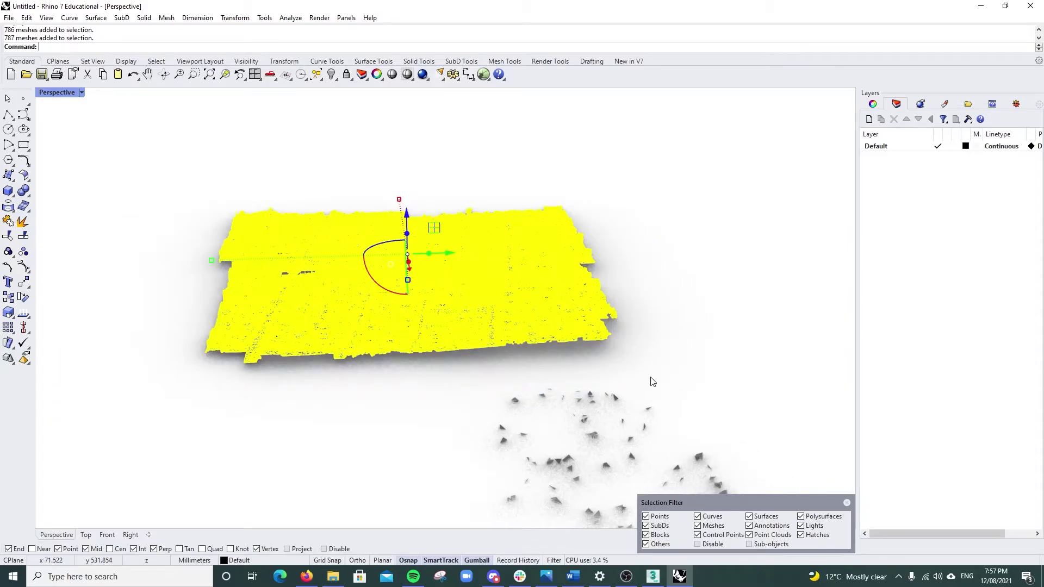
{"action": "right_click_drag", "start_coordinate": [650, 380], "coordinate": [309, 336]}
Scale the city meshes up by a base point and vertex reference points
{"action": "type", "text": "scale"}
{"action": "key", "text": "Return"}
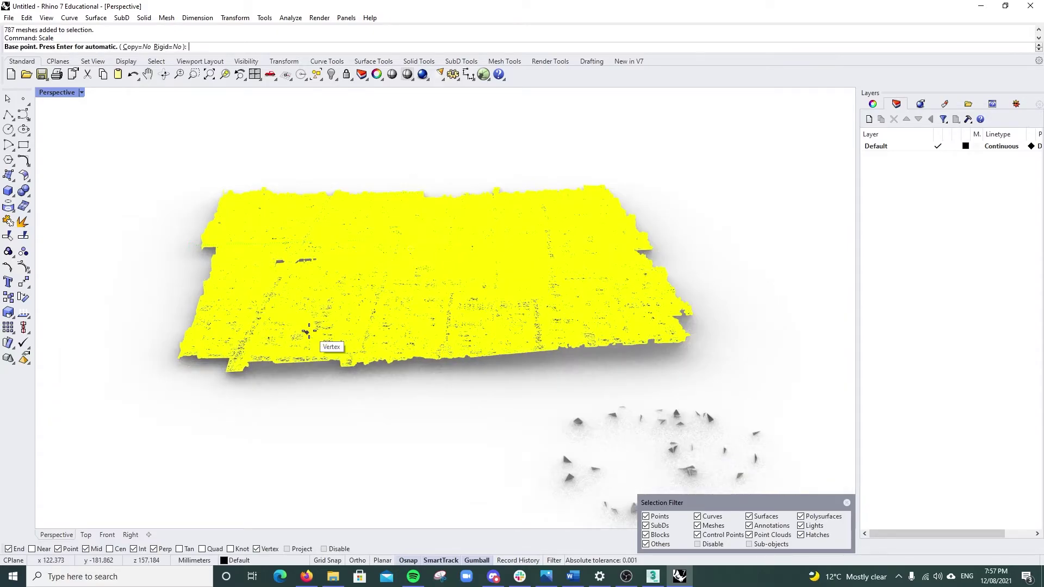
{"action": "left_click", "coordinate": [172, 398]}
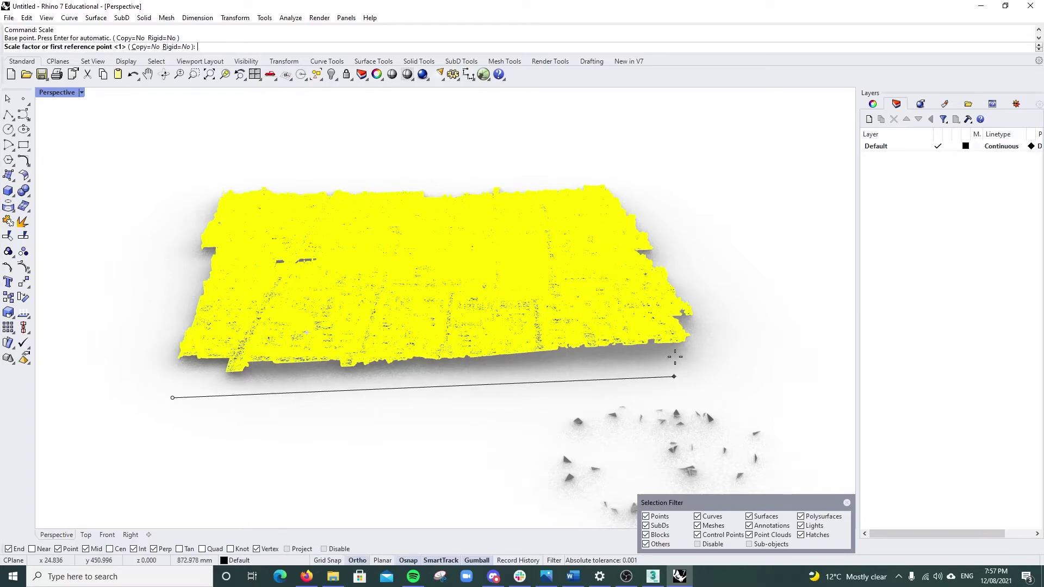
{"action": "left_click", "coordinate": [687, 363]}
{"action": "scroll", "coordinate": [690, 359], "scroll_direction": "down", "scroll_amount": 5}
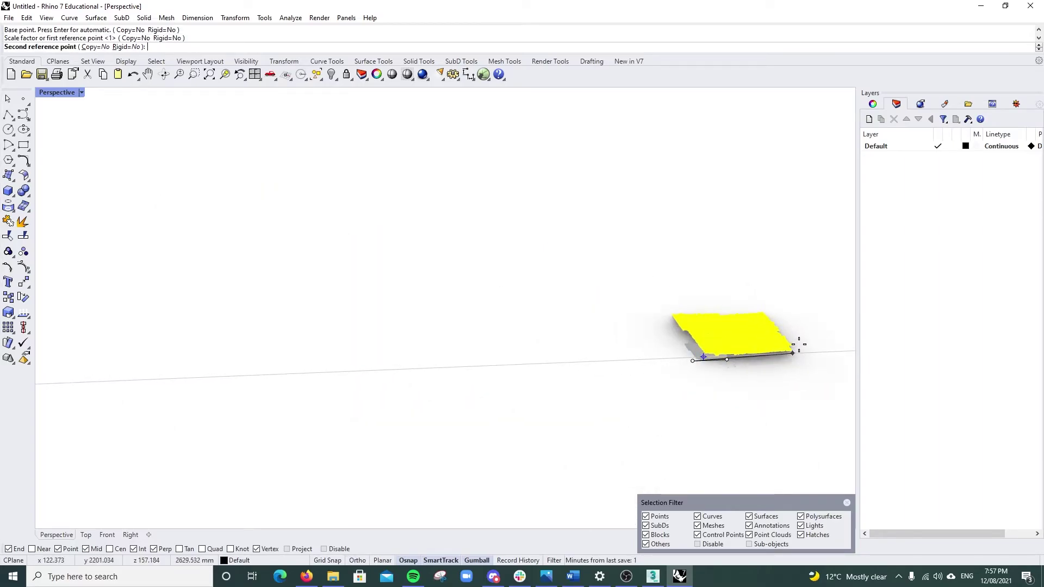
{"action": "right_click_drag", "start_coordinate": [805, 348], "coordinate": [382, 407], "text": "shift"}
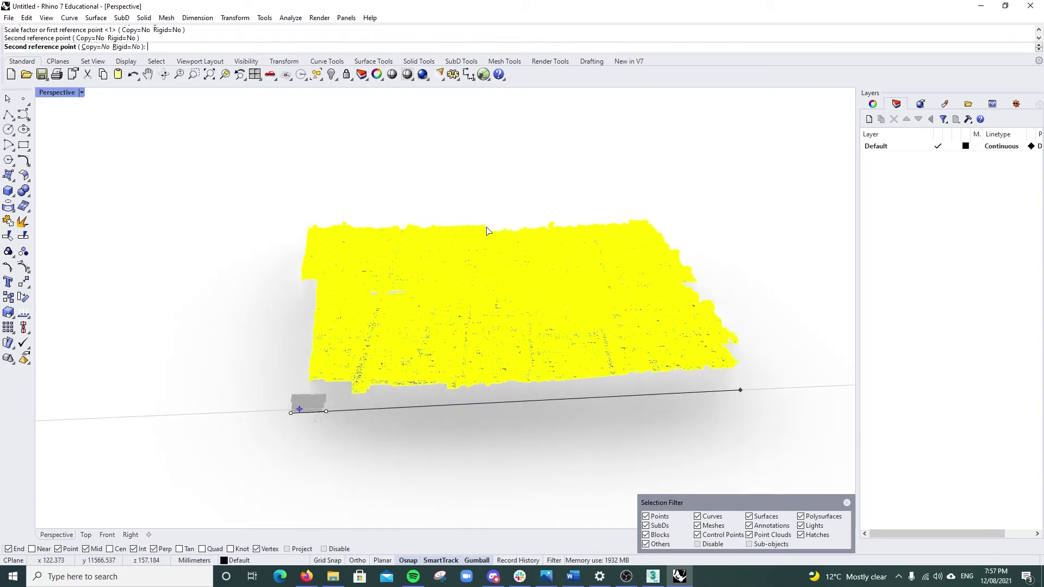
{"action": "key", "text": "Escape"}
{"action": "key", "text": "Escape"}
{"action": "scroll", "coordinate": [535, 297], "scroll_direction": "up", "scroll_amount": 8}
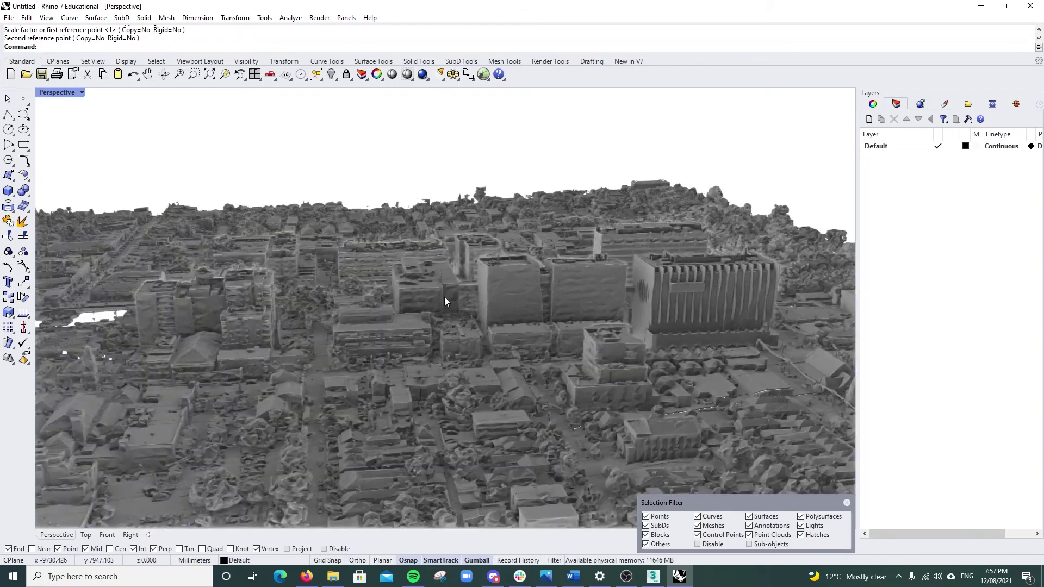
{"action": "right_click_drag", "start_coordinate": [445, 297], "coordinate": [555, 521]}
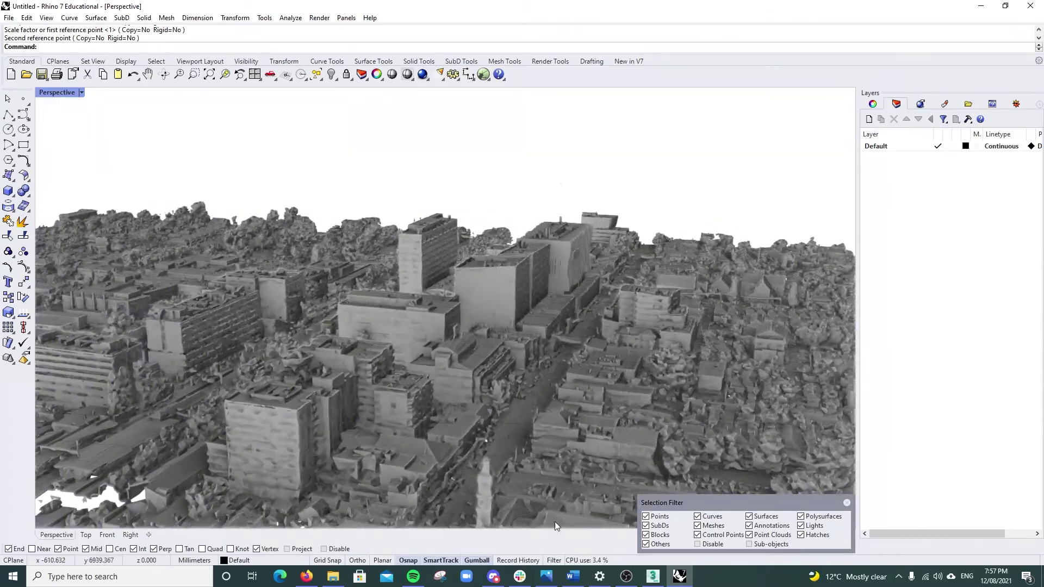